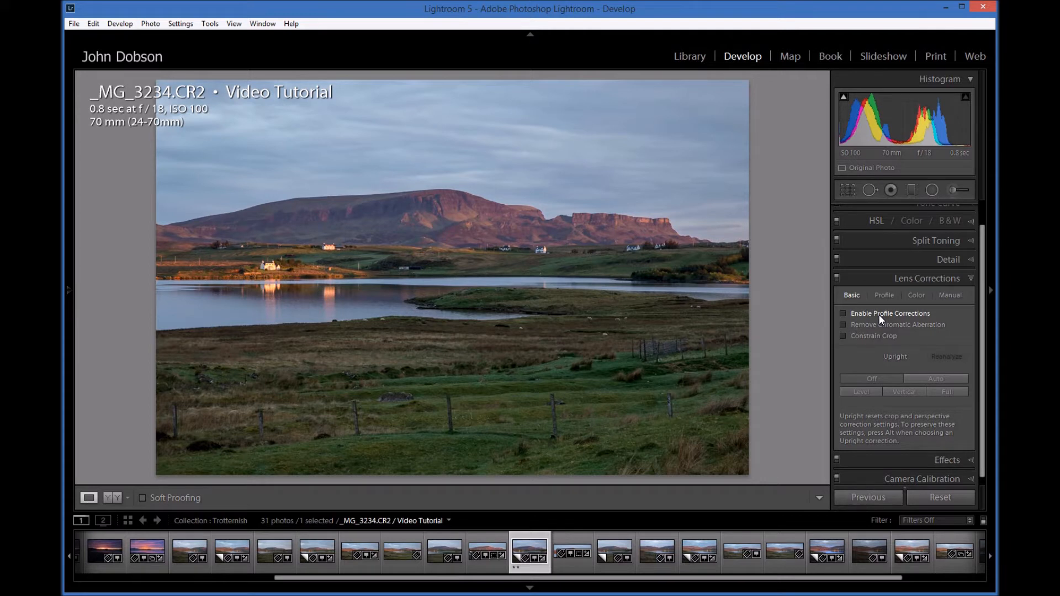
# Enable the lens profile corrections and switch them off again to compare the photo with and without them.
pyautogui.click(844, 313)
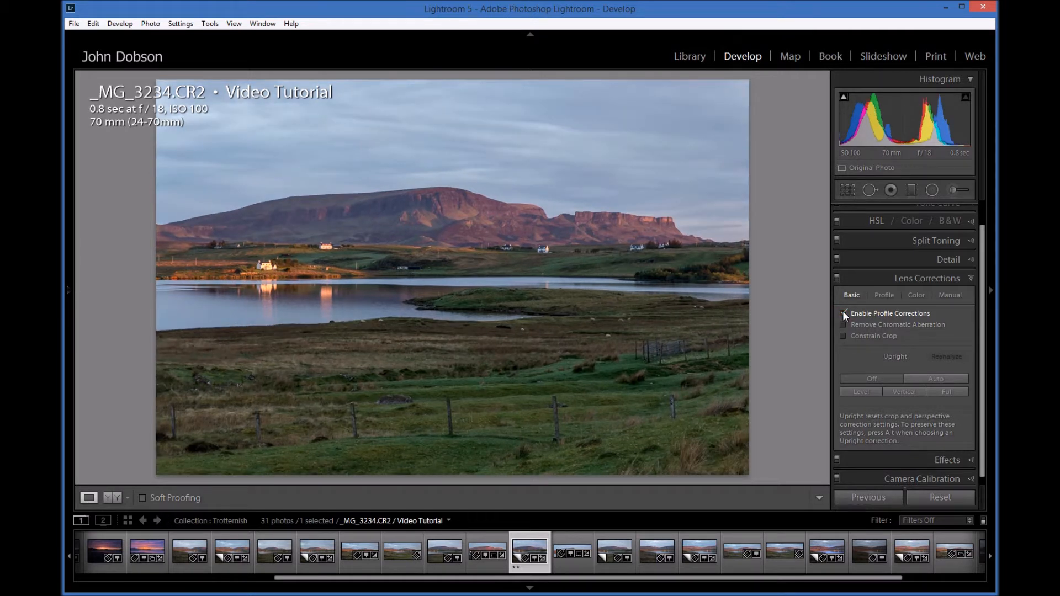
pyautogui.click(844, 313)
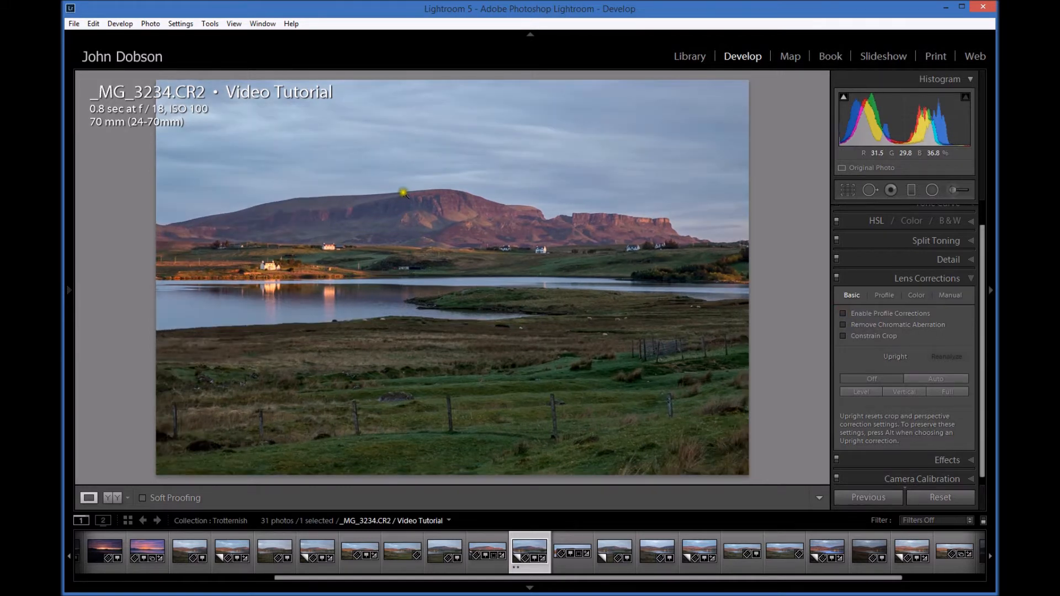
# Check the mountain ridge for colour fringing at close zoom and turn on Remove Chromatic Aberration.
pyautogui.click(403, 192)
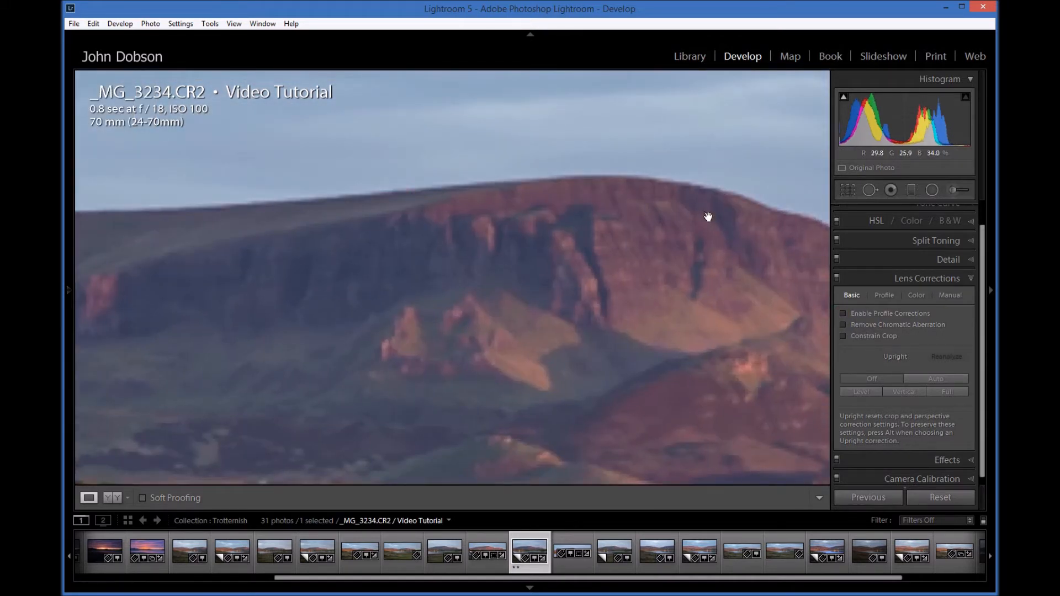
pyautogui.moveTo(712, 220); pyautogui.dragTo(358, 227)
pyautogui.moveTo(594, 272); pyautogui.dragTo(289, 260)
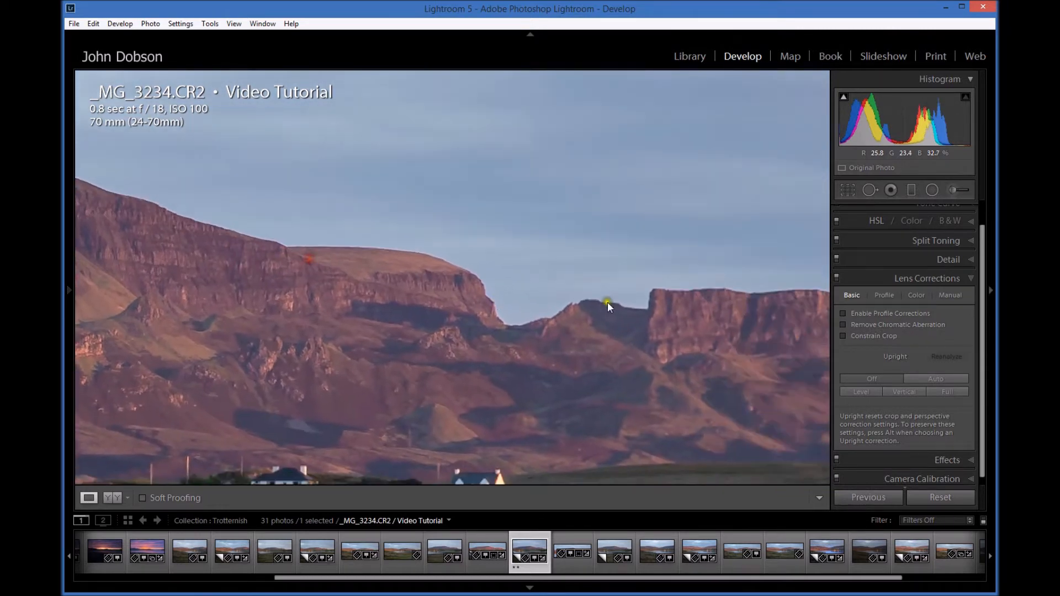
pyautogui.moveTo(598, 303); pyautogui.dragTo(251, 299)
pyautogui.moveTo(505, 308); pyautogui.dragTo(352, 293)
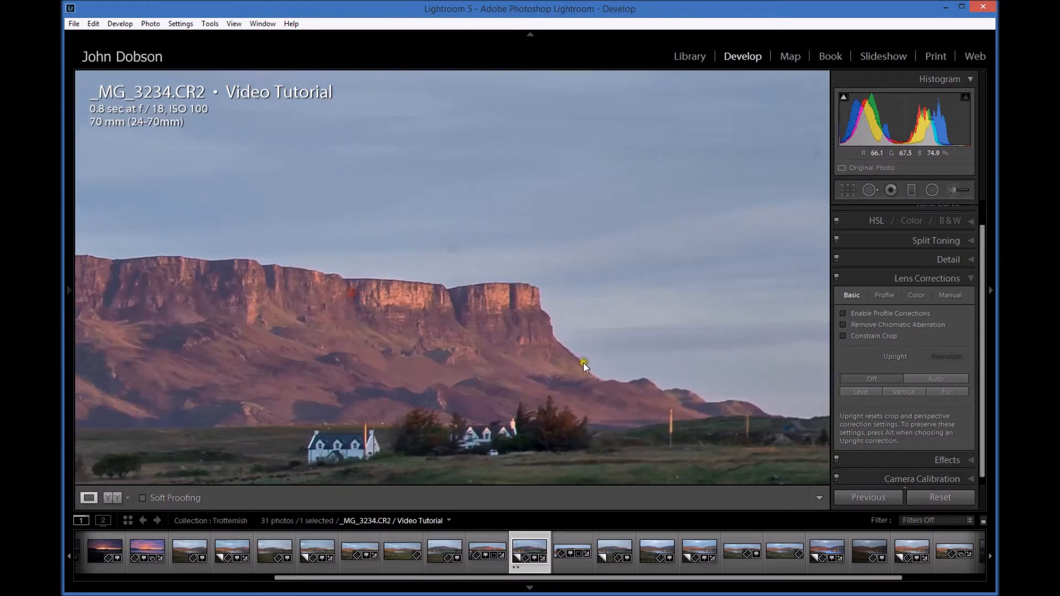
pyautogui.moveTo(630, 382); pyautogui.dragTo(443, 372)
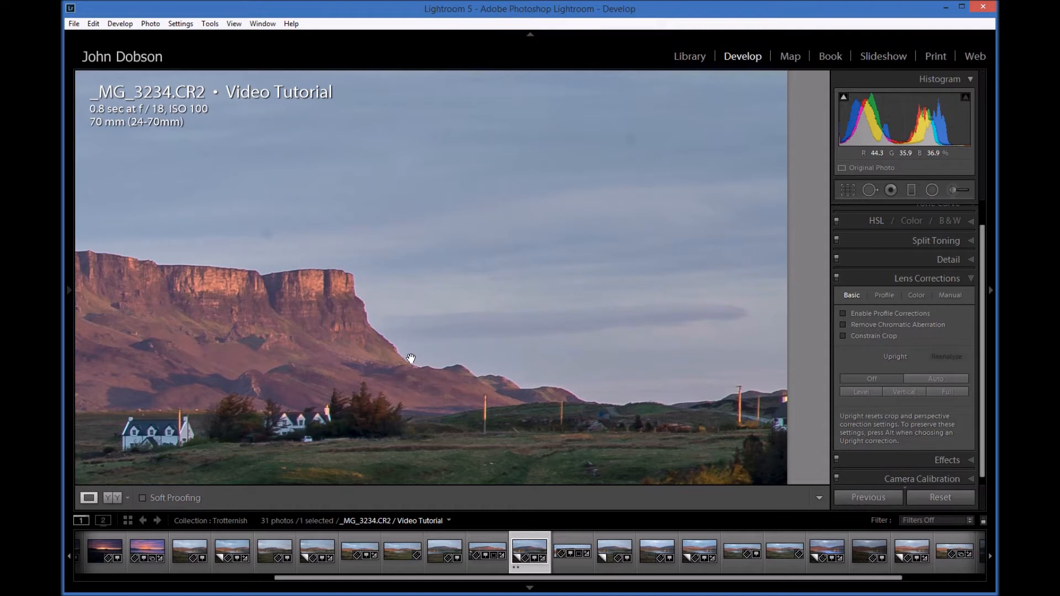
pyautogui.click(843, 325)
pyautogui.click(844, 325)
pyautogui.click(844, 324)
pyautogui.click(535, 344)
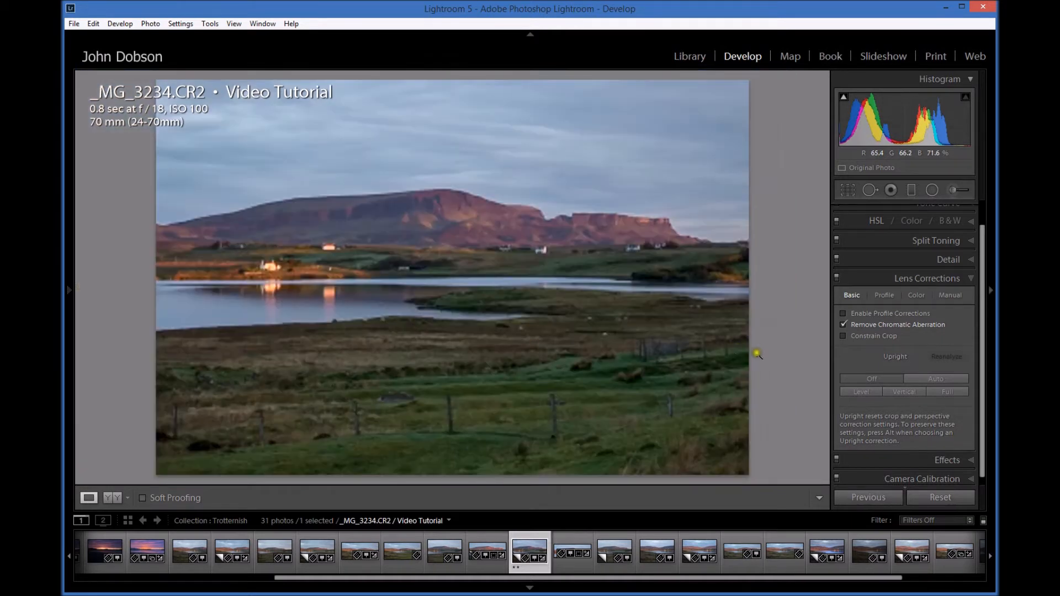
# Turn on Constrain Crop and try the Auto, Level, Full and Vertical Upright corrections, ending with Upright off.
pyautogui.click(843, 336)
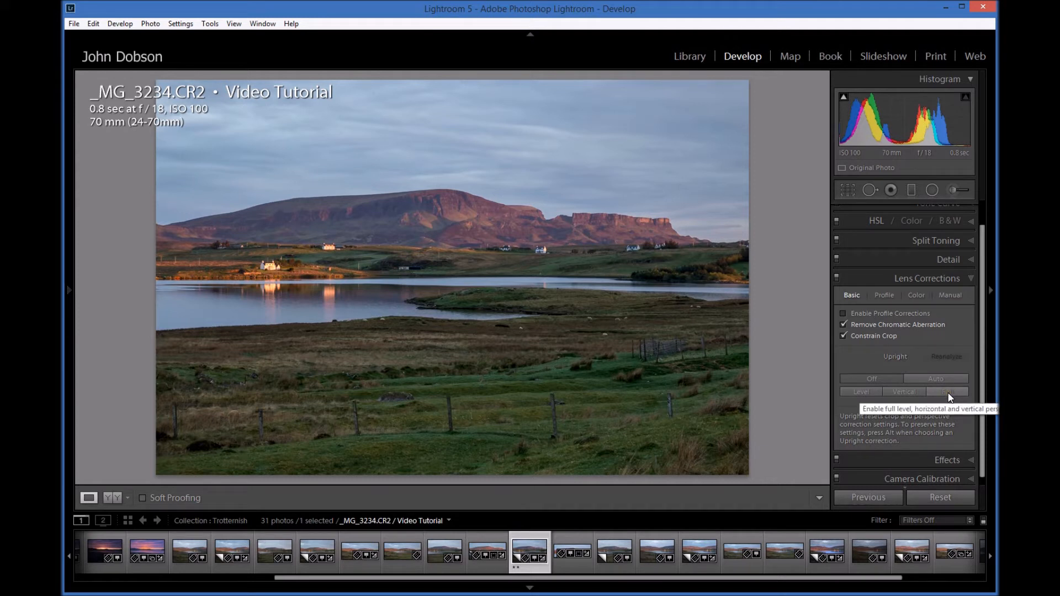
pyautogui.click(927, 379)
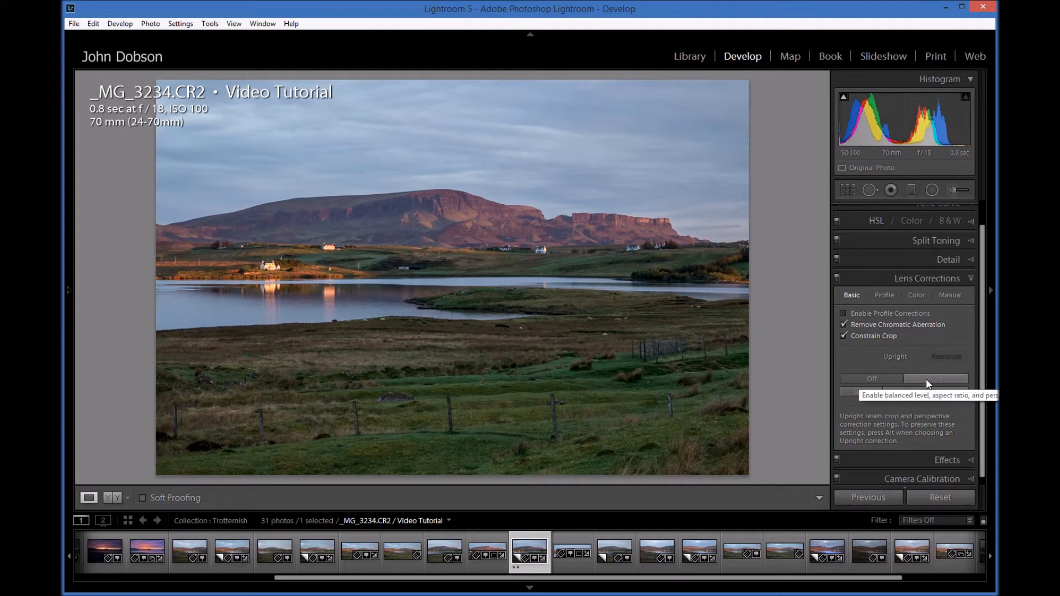
pyautogui.click(926, 379)
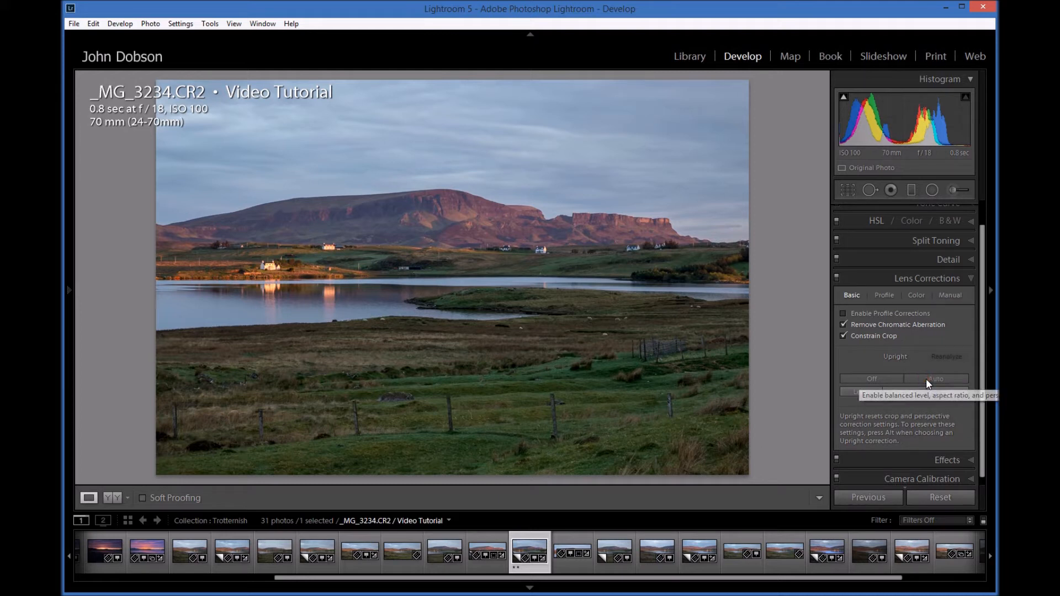
pyautogui.click(851, 392)
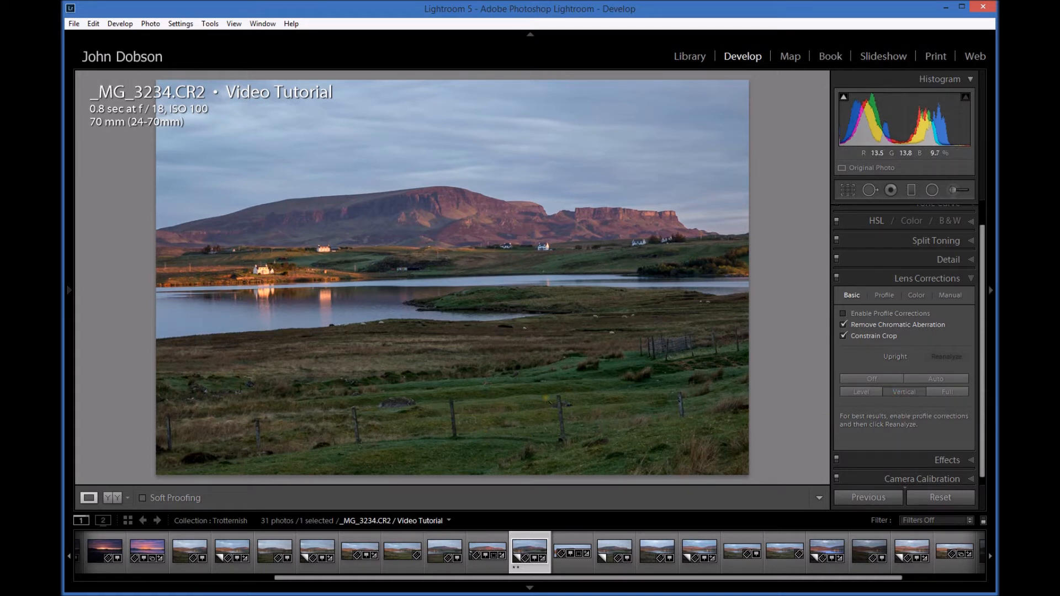
pyautogui.click(865, 379)
pyautogui.click(946, 393)
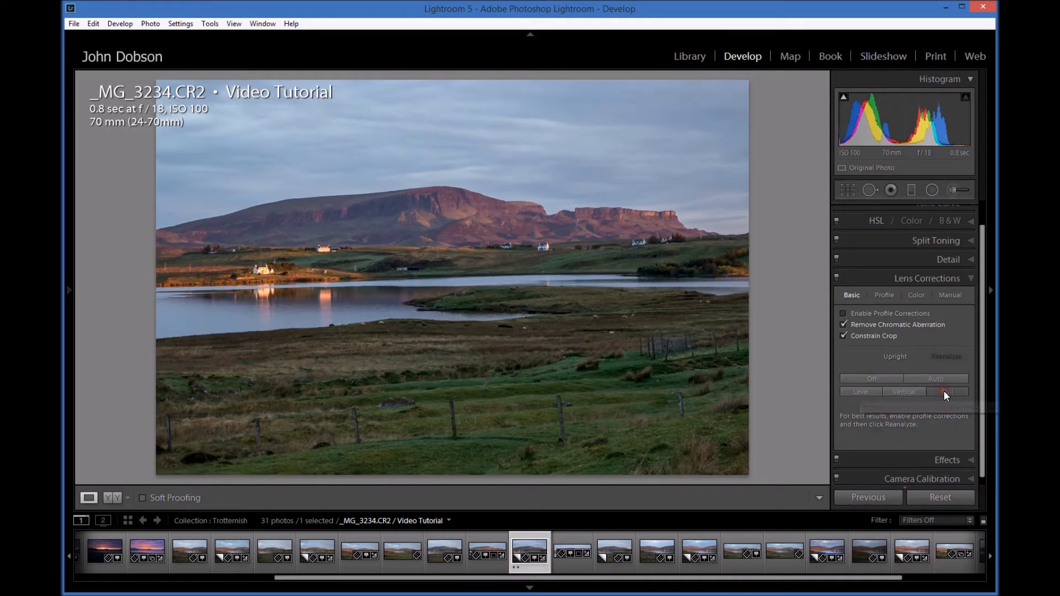
pyautogui.click(871, 376)
pyautogui.click(896, 393)
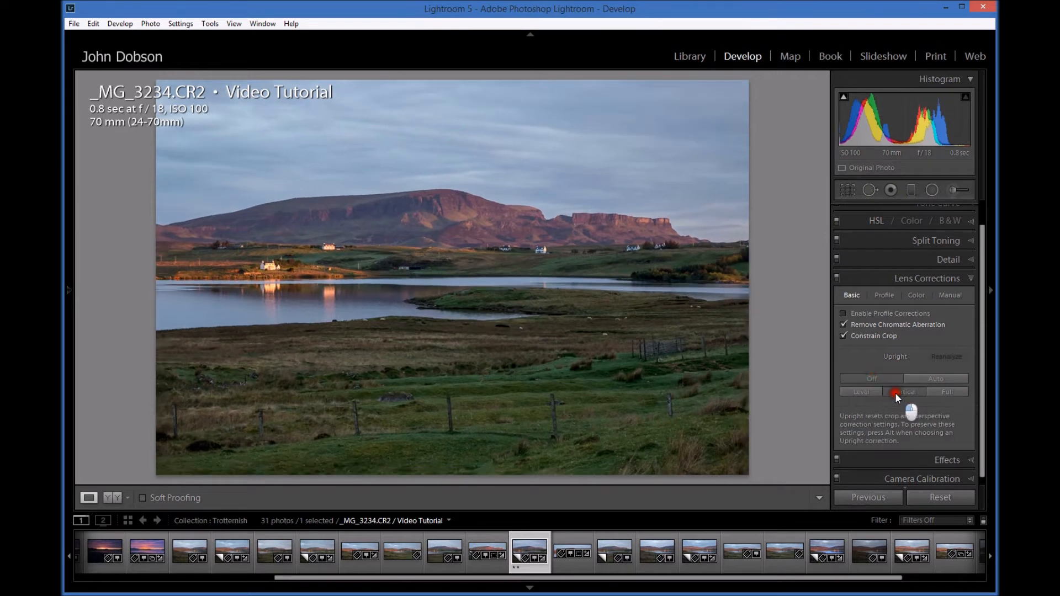
pyautogui.click(868, 378)
pyautogui.click(864, 392)
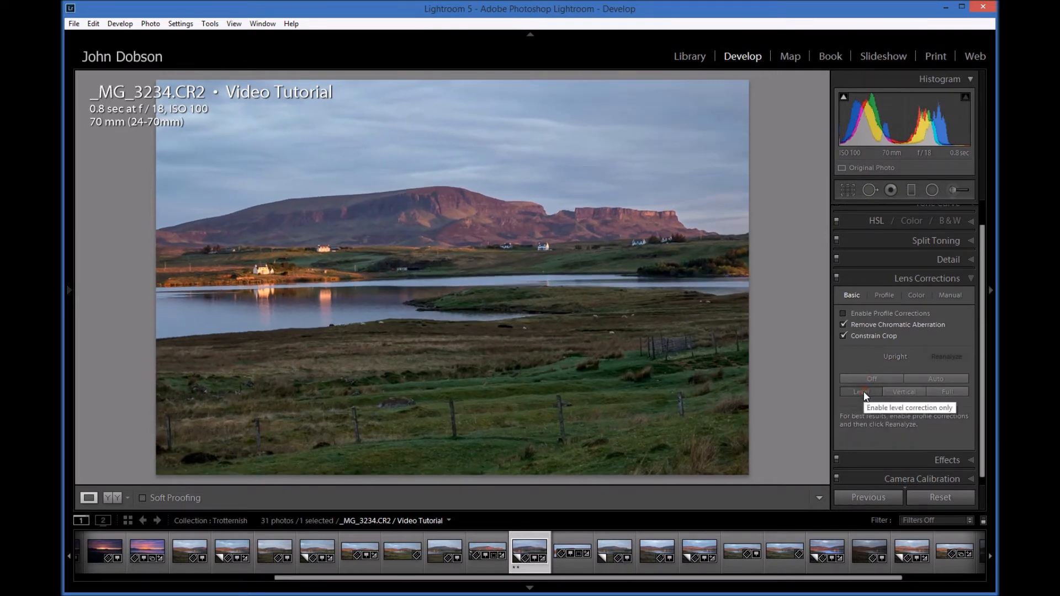
pyautogui.click(864, 378)
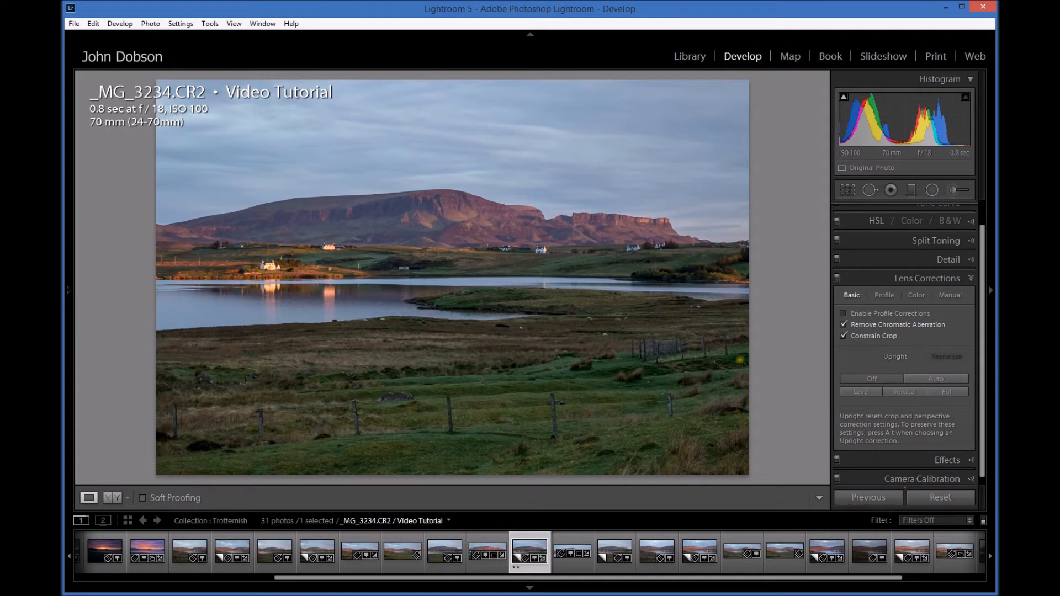
# Turn off Constrain Crop, try the Full Upright correction and set Upright back to Off.
pyautogui.click(843, 335)
pyautogui.click(943, 392)
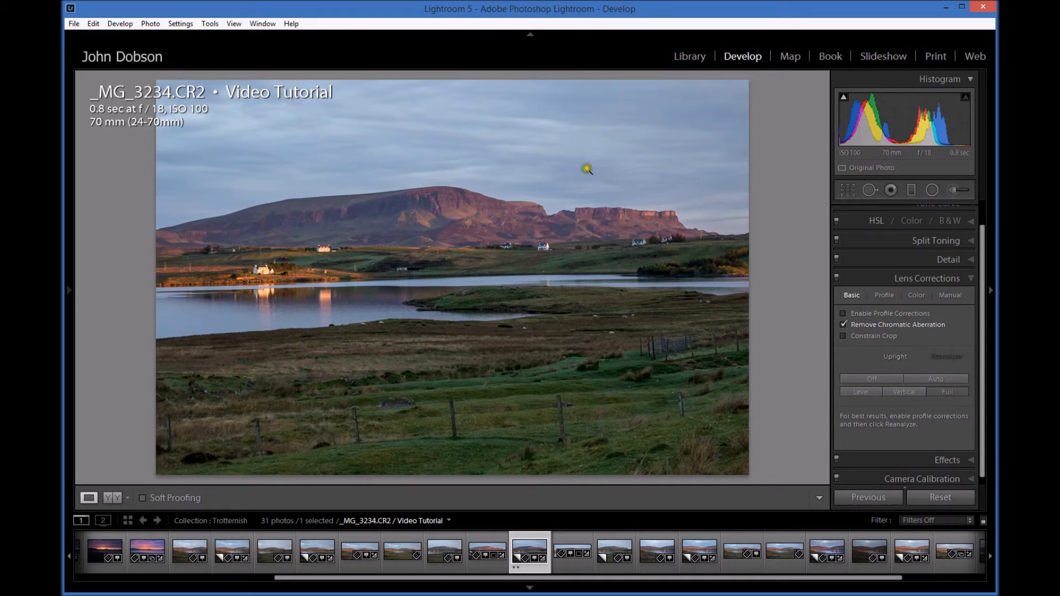
pyautogui.click(869, 378)
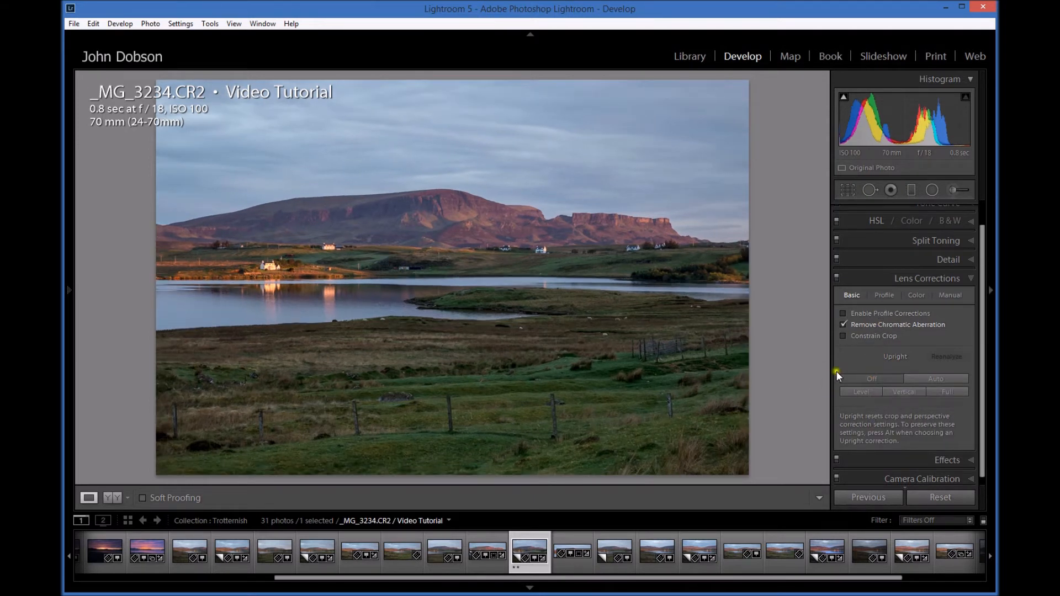
# Enable the lens profile corrections and set the lens profile make to Tamron.
pyautogui.click(844, 315)
pyautogui.click(885, 296)
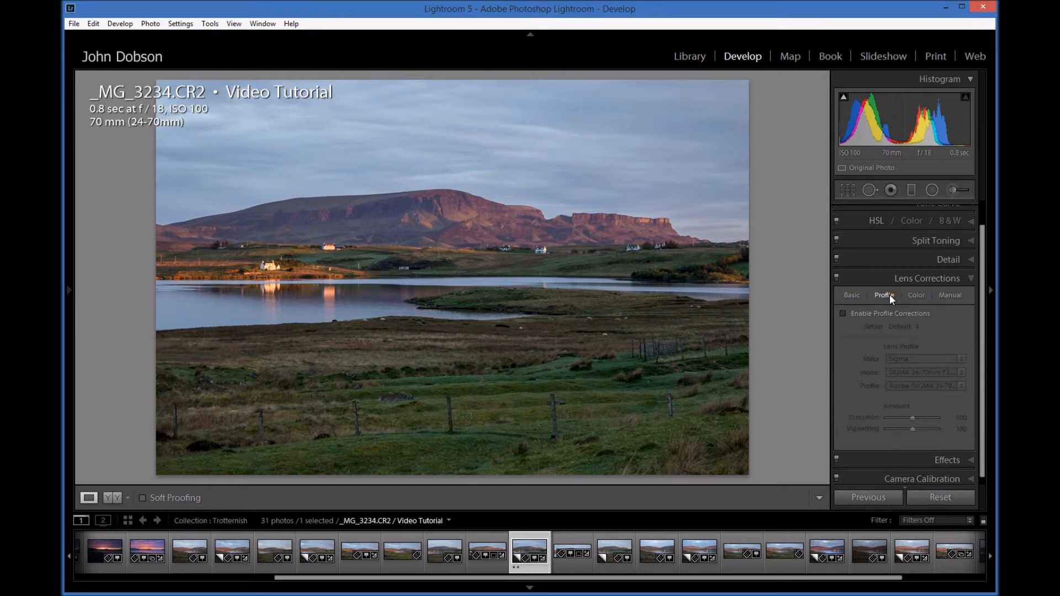
pyautogui.click(843, 314)
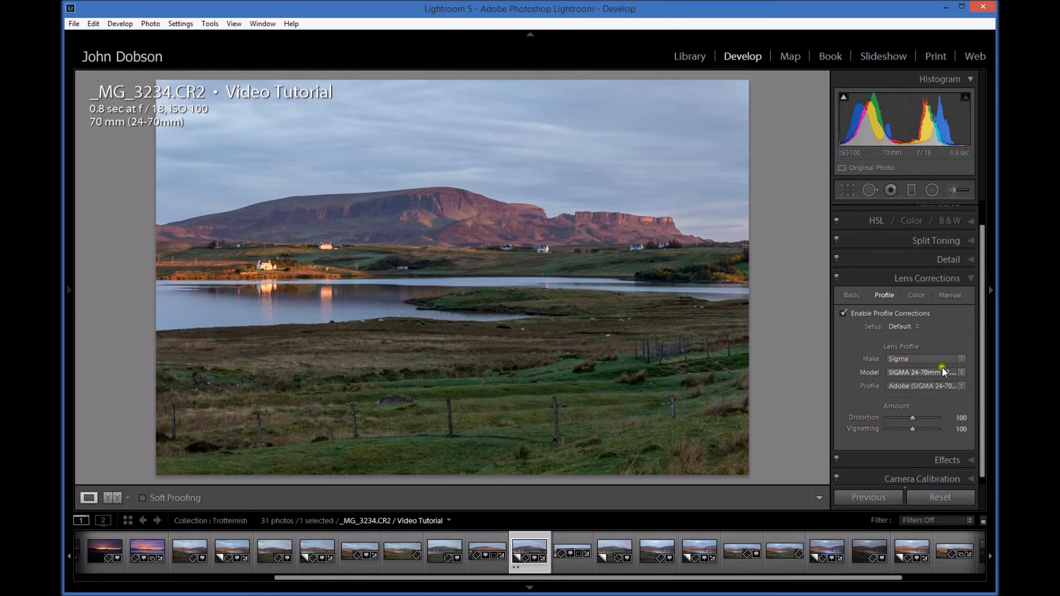
pyautogui.click(962, 359)
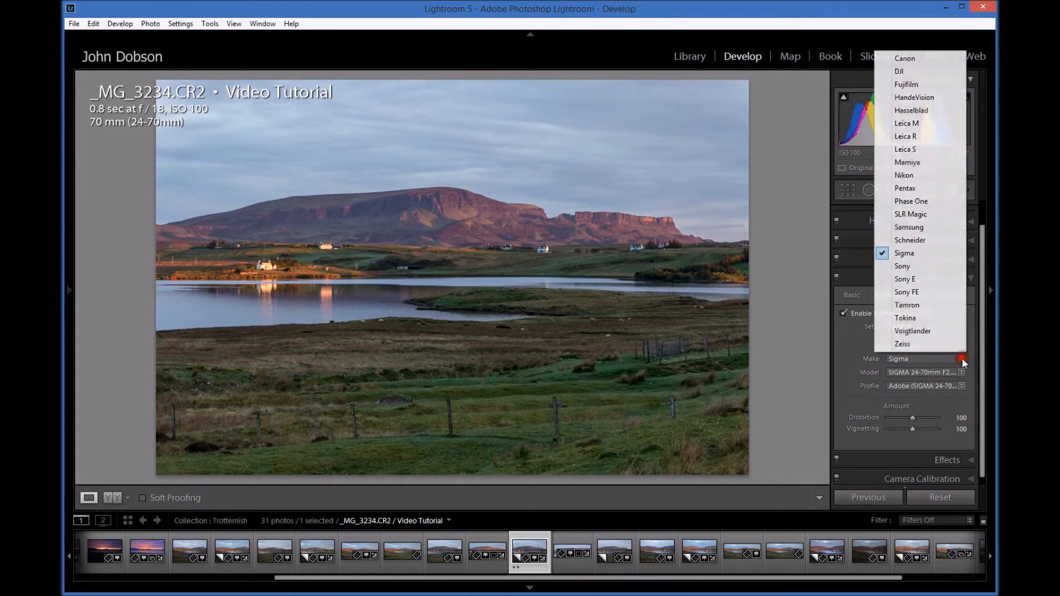
pyautogui.click(922, 309)
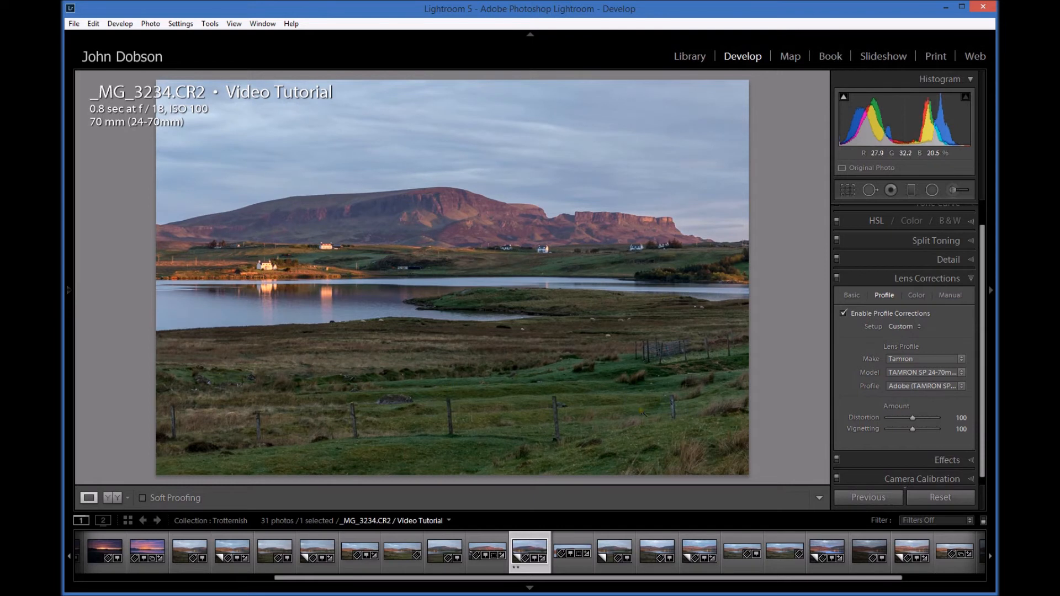
pyautogui.click(915, 327)
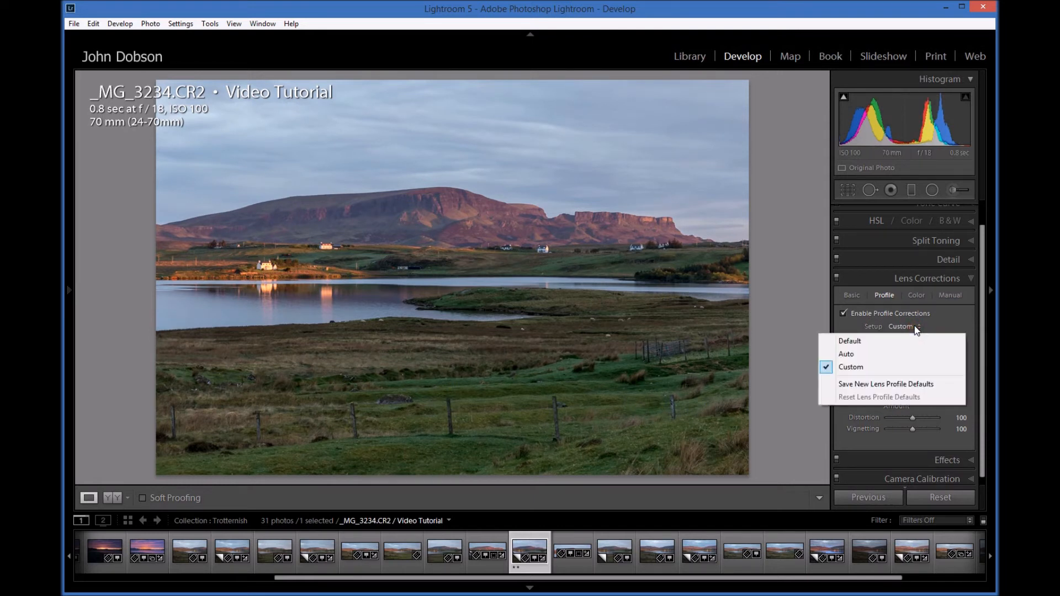
pyautogui.click(917, 329)
pyautogui.click(900, 326)
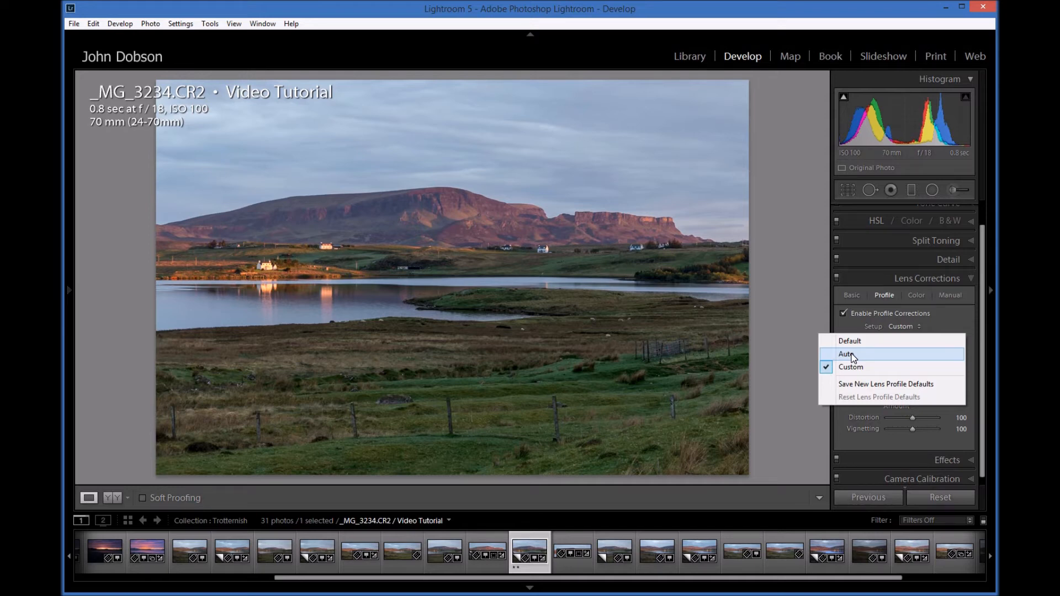
pyautogui.click(906, 431)
pyautogui.click(797, 434)
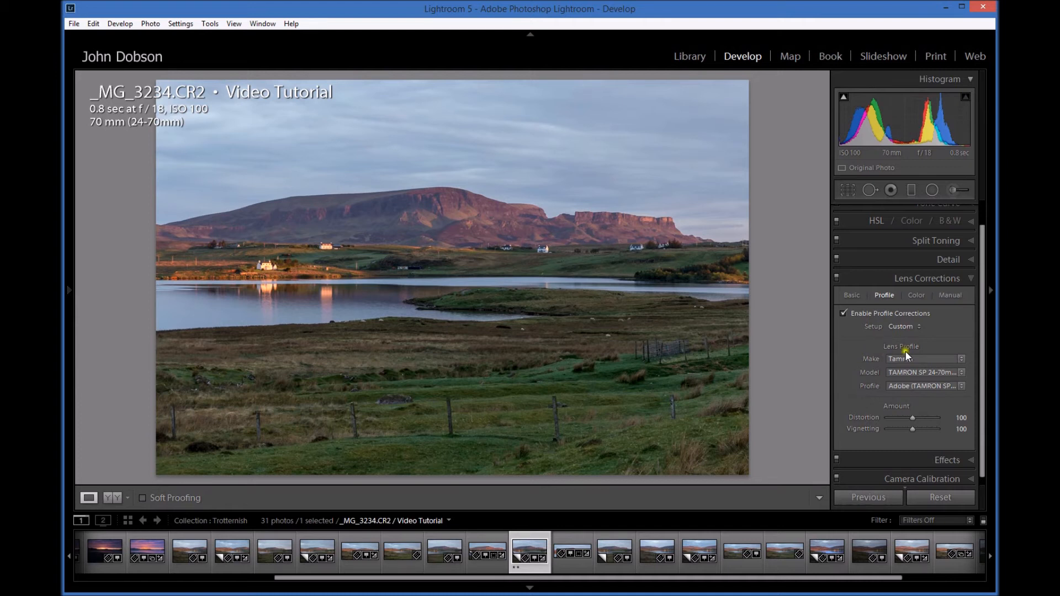
# Set the defringe purple amount to 12 and green amount to 8, keeping the green hue range at its default.
pyautogui.click(916, 296)
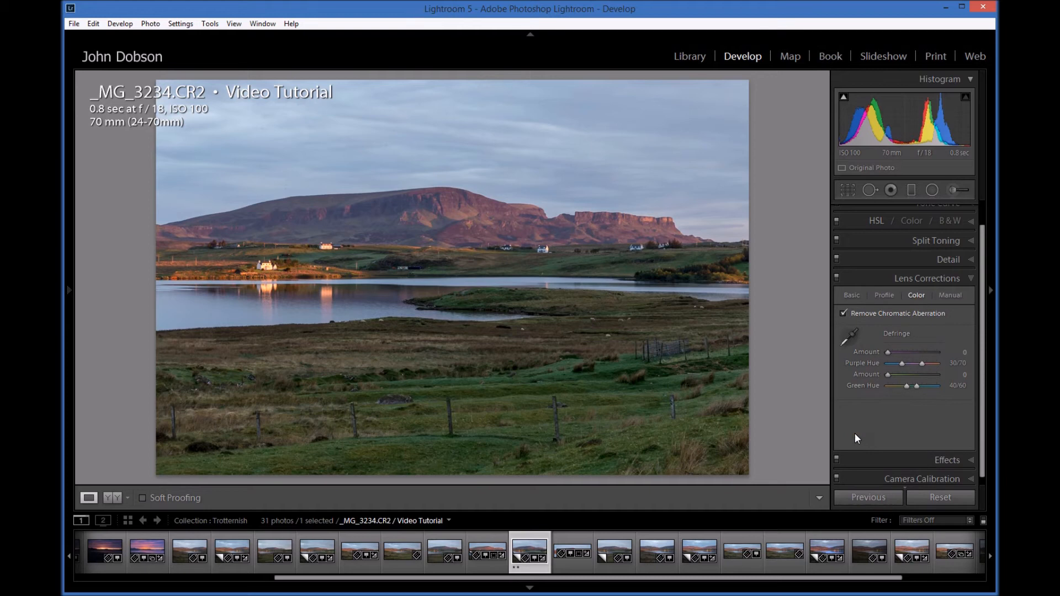
pyautogui.click(680, 233)
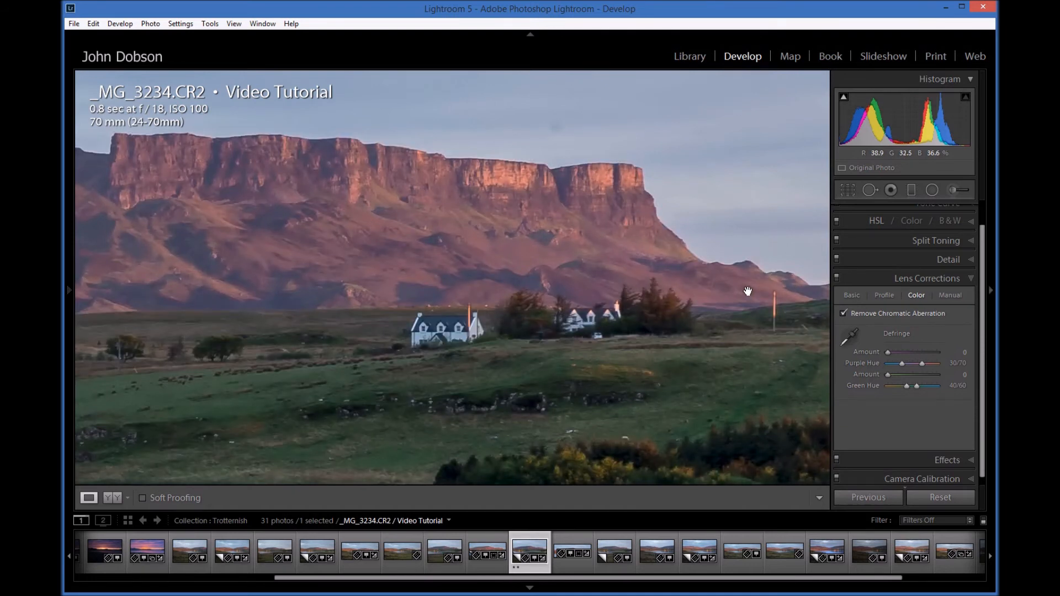
pyautogui.moveTo(770, 302); pyautogui.dragTo(620, 311)
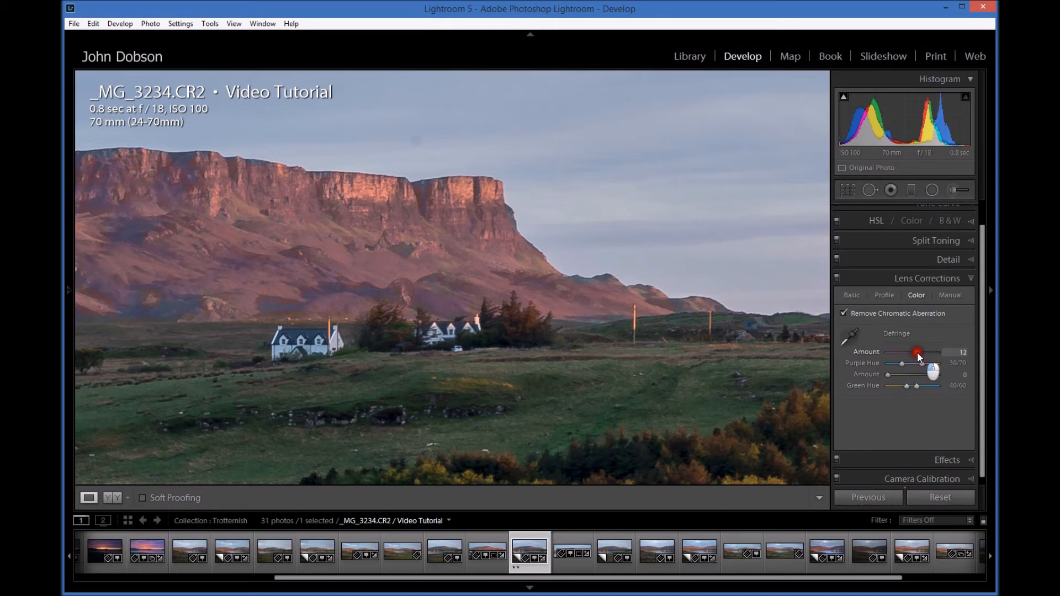
pyautogui.moveTo(891, 375); pyautogui.dragTo(914, 376)
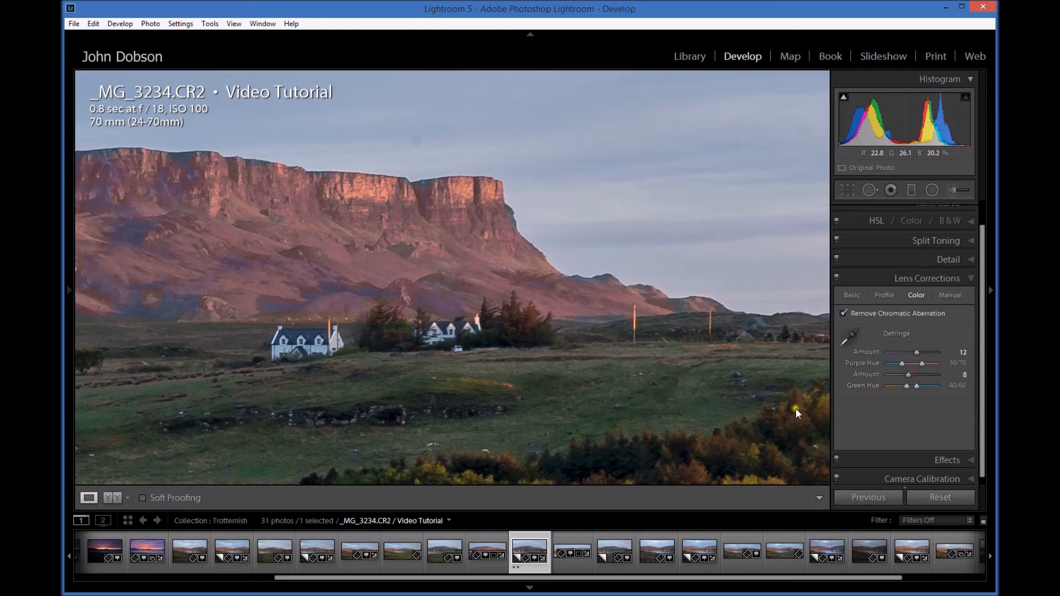
pyautogui.moveTo(908, 385); pyautogui.dragTo(924, 385)
pyautogui.doubleClick(869, 385)
# Turn off Remove Chromatic Aberration, reset the purple defringe amount and sample the purple fringe along the mountain's edge with the eyedropper.
pyautogui.click(849, 342)
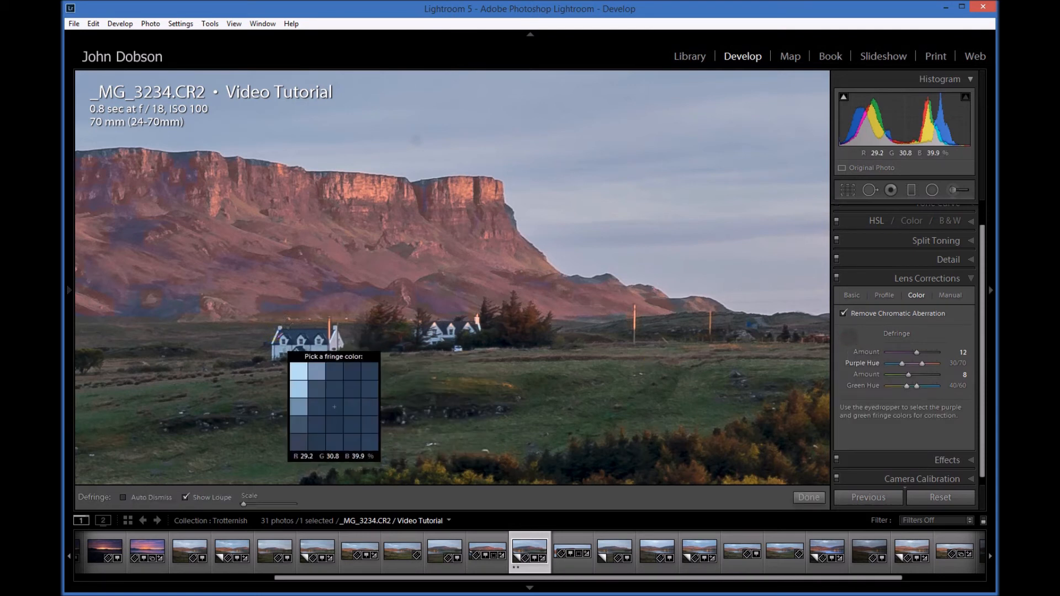
pyautogui.click(845, 313)
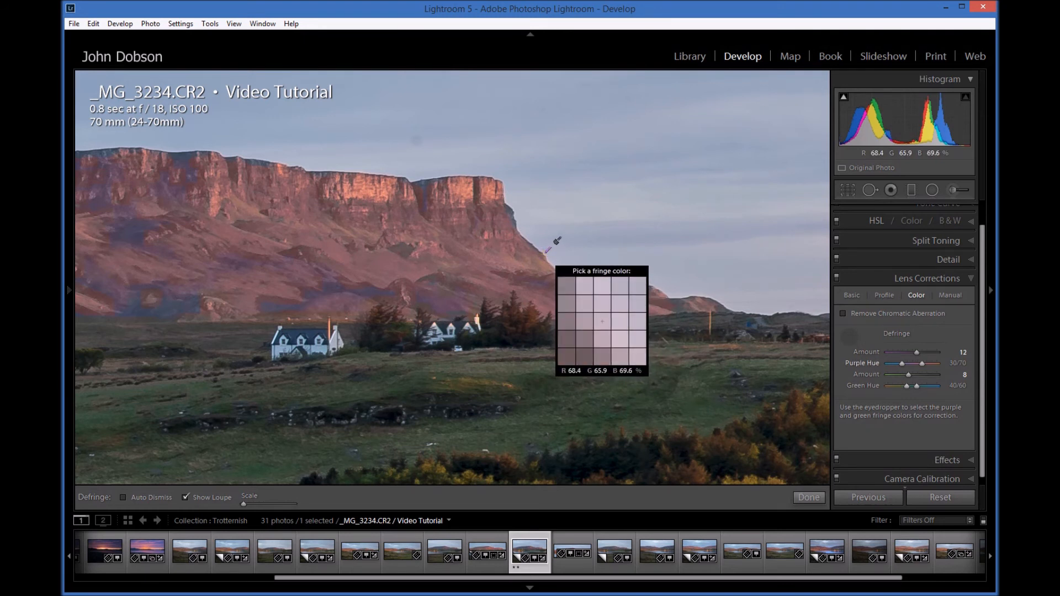
pyautogui.doubleClick(867, 351)
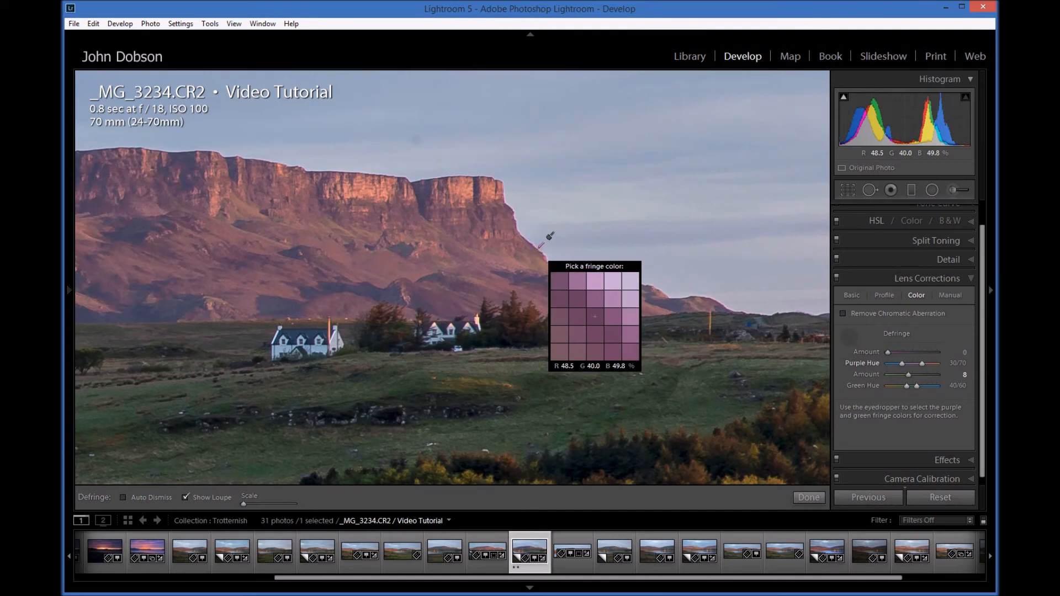
pyautogui.click(541, 246)
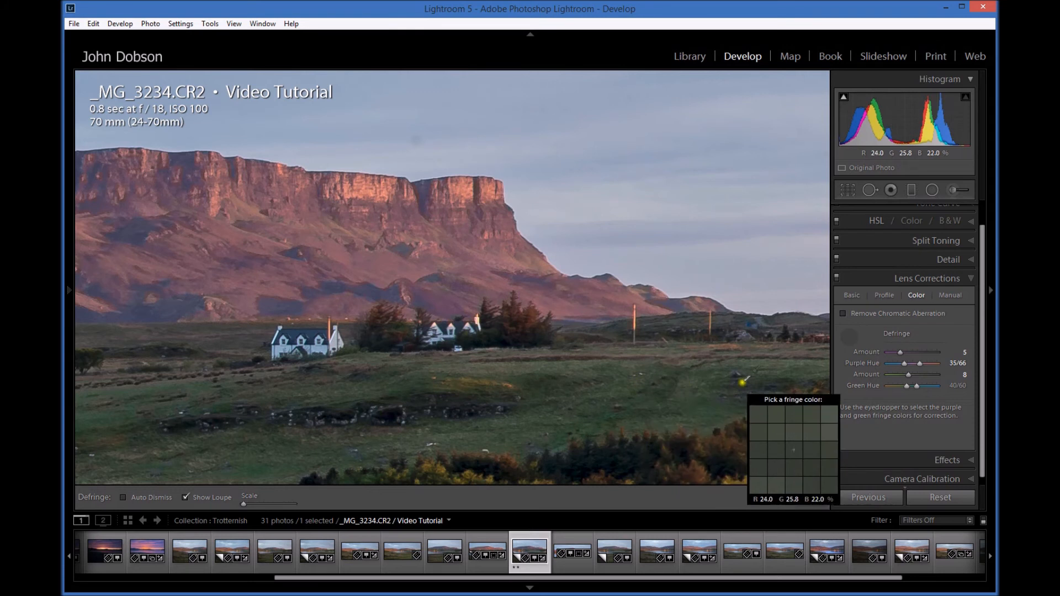
# Leave the fringe colour picker, reset the purple defringe amount to 0 and re-enable Remove Chromatic Aberration.
pyautogui.click(851, 338)
pyautogui.doubleClick(863, 348)
pyautogui.click(844, 313)
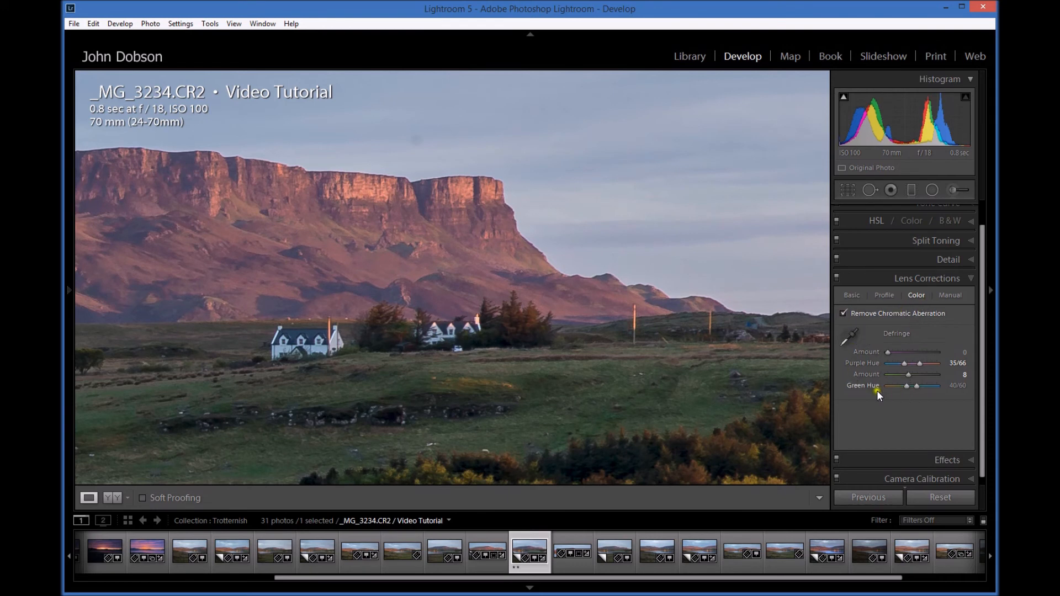
# Turn on Constrain Crop in the manual lens corrections and overlay a grid on the whole photo.
pyautogui.click(951, 296)
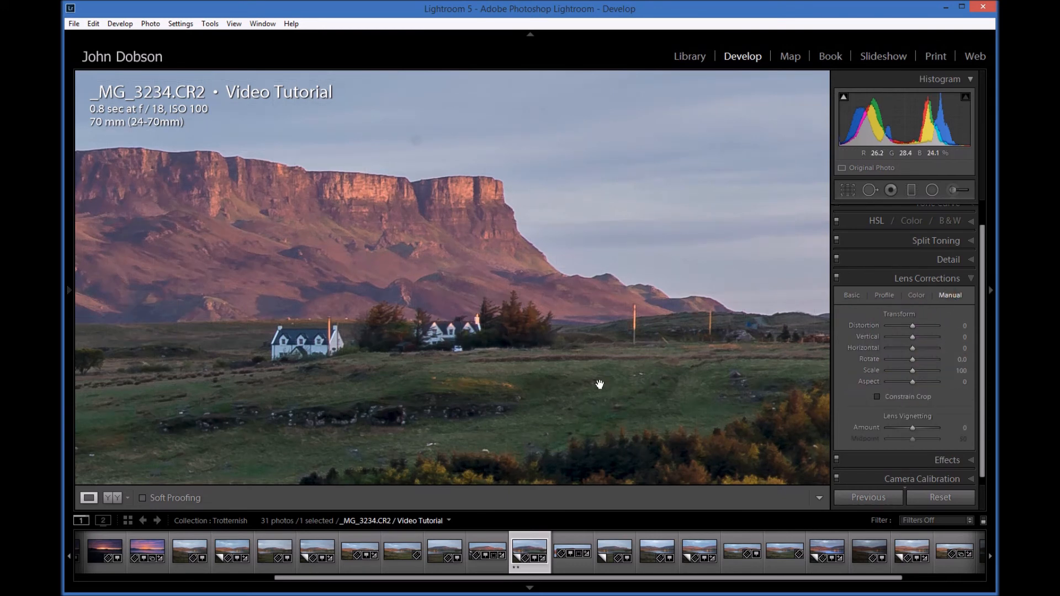
pyautogui.click(503, 338)
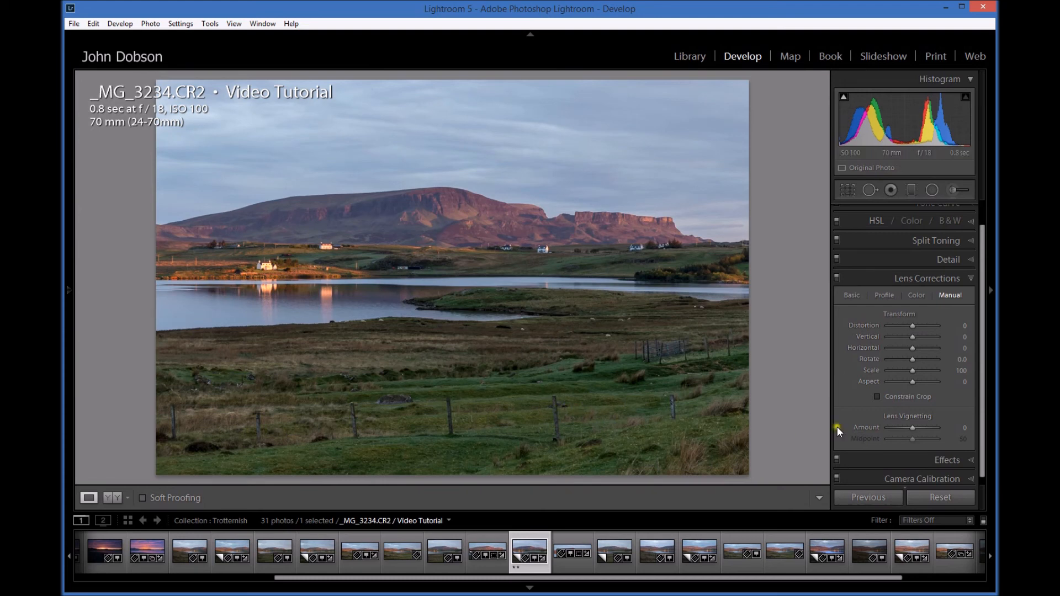
pyautogui.click(877, 397)
pyautogui.click(232, 25)
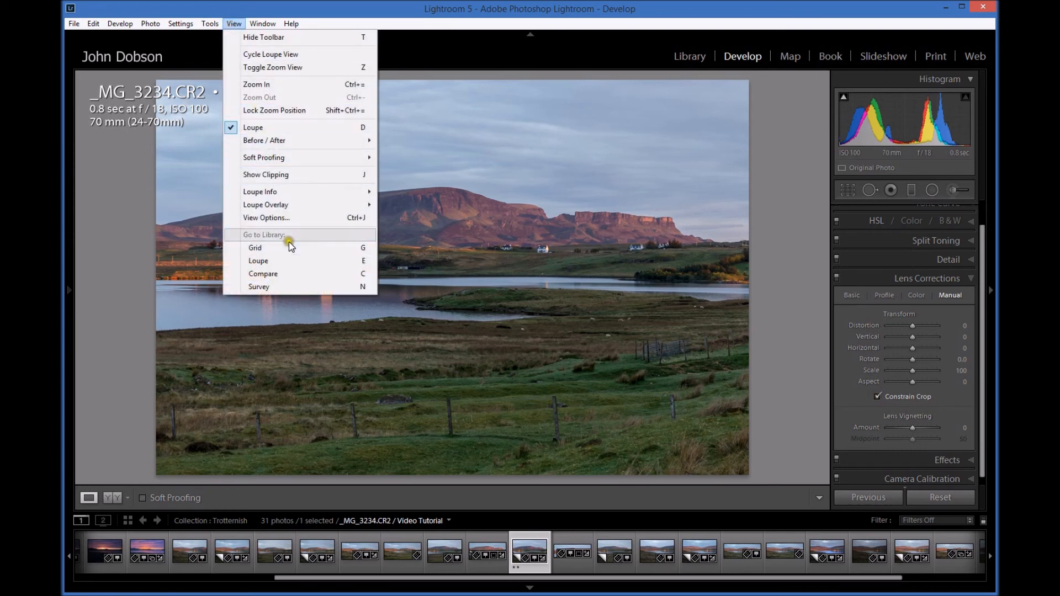
pyautogui.moveTo(289, 206)
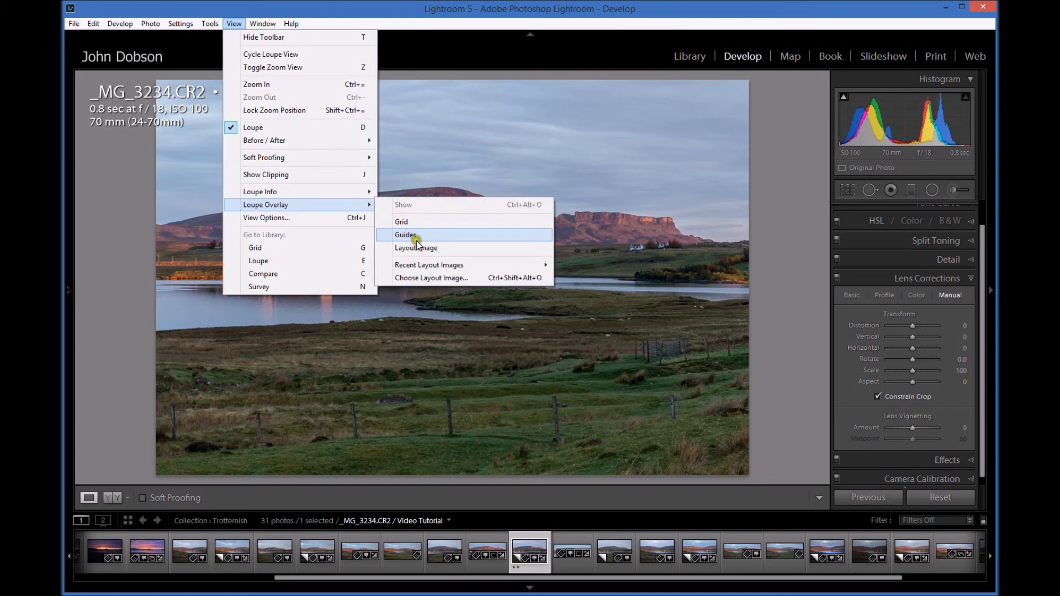
pyautogui.click(403, 222)
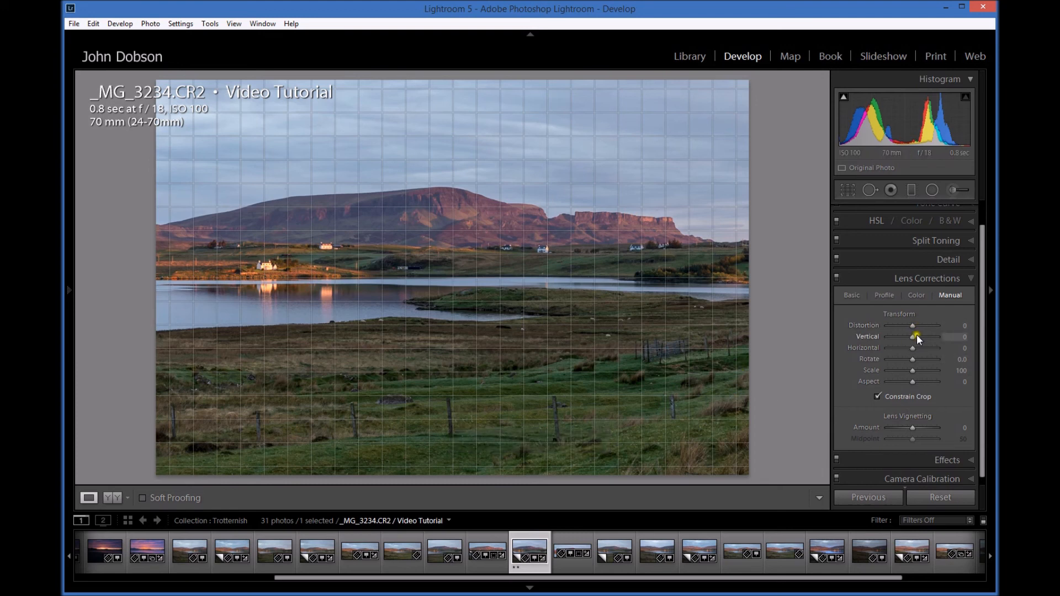
# Set the manual transform to Distortion -24, Vertical +12, Horizontal -38, Rotate +3.3, Scale 74 and Aspect +10.
pyautogui.moveTo(913, 333)
pyautogui.mouseDown()
pyautogui.moveTo(903, 349)
pyautogui.moveTo(913, 326)
pyautogui.moveTo(920, 369)
pyautogui.moveTo(898, 374)
pyautogui.moveTo(927, 382)
pyautogui.moveTo(857, 385)
pyautogui.moveTo(915, 383)
pyautogui.mouseUp()
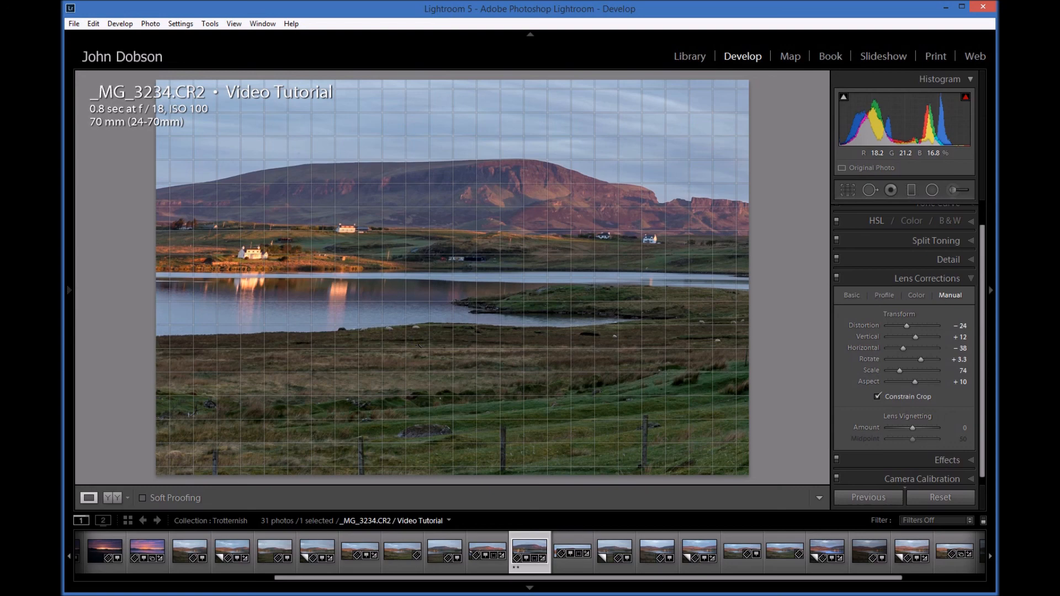
pyautogui.moveTo(420, 346); pyautogui.dragTo(415, 338)
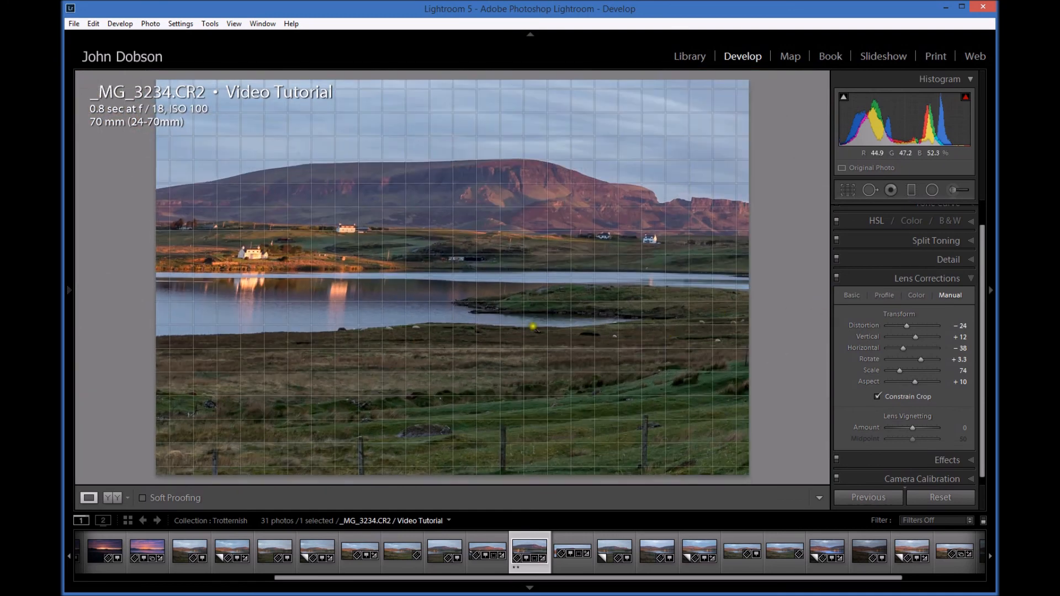